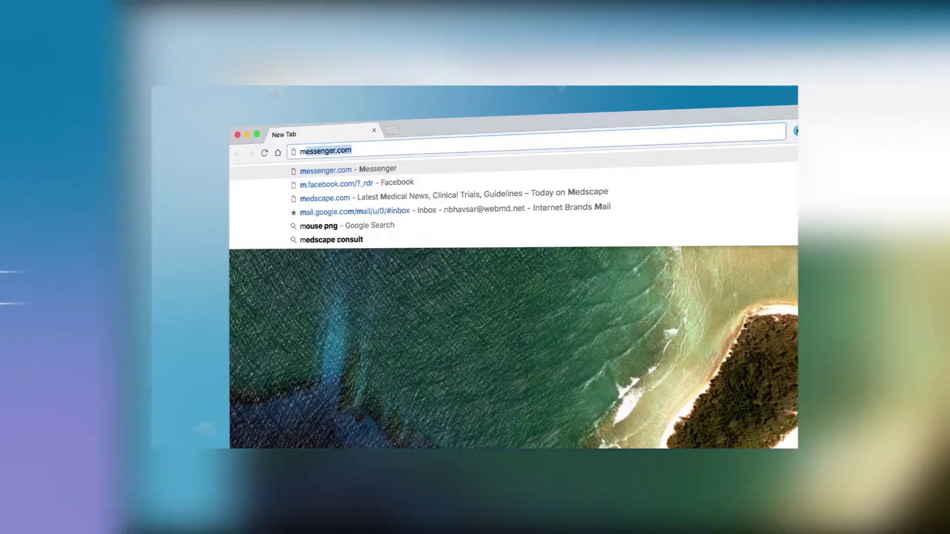
Load medscape.com in Chrome, landing on the Anesthesiology news page.
text(ed)
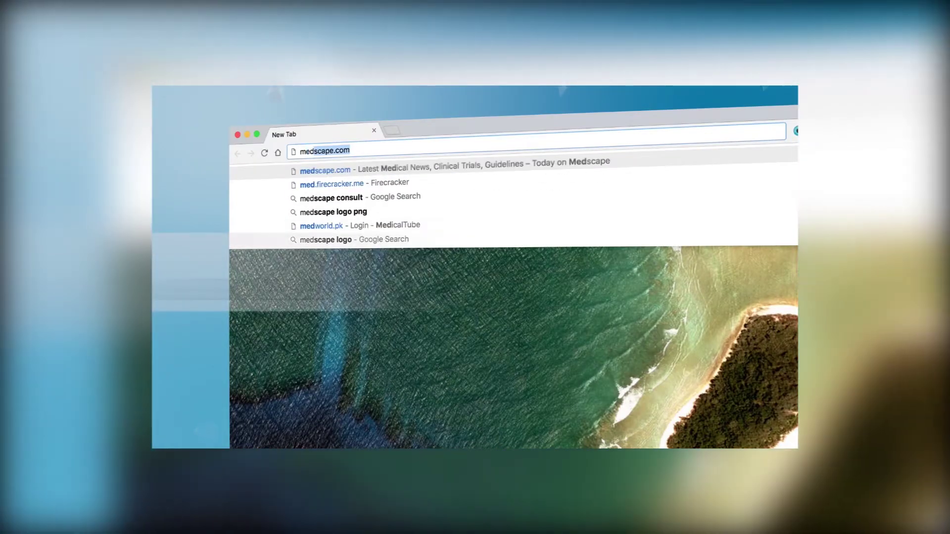
text(scape.com)
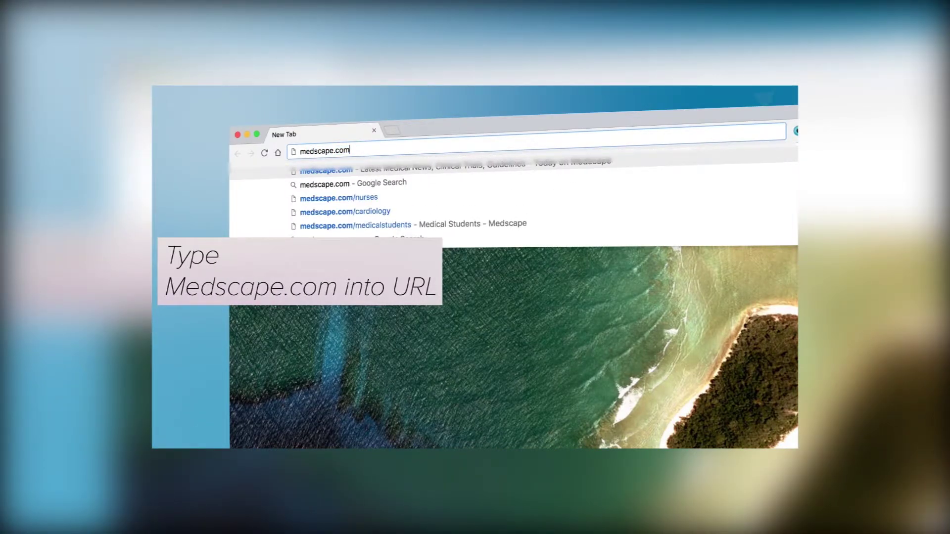
key(Return)
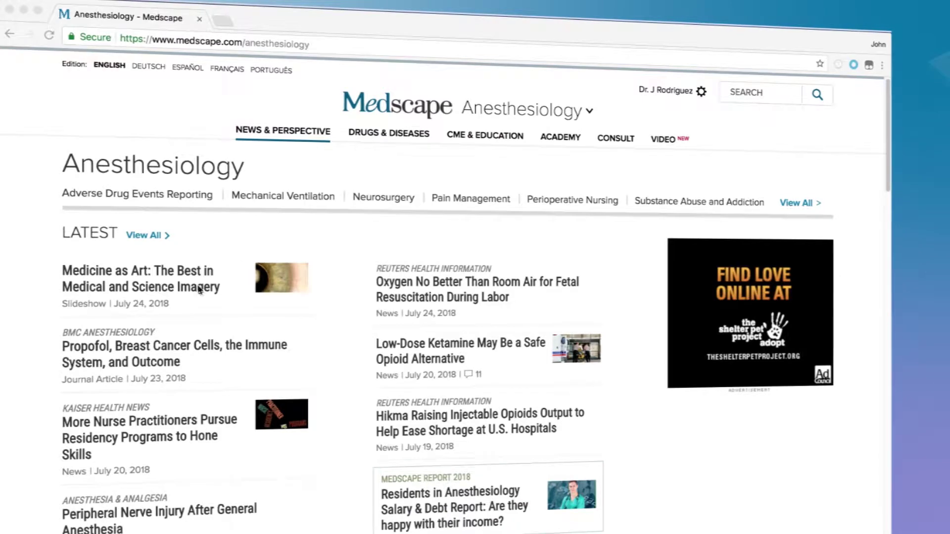
Go to Medscape's CONSULT section, bringing up its Terms of Use dialog.
click(491, 169)
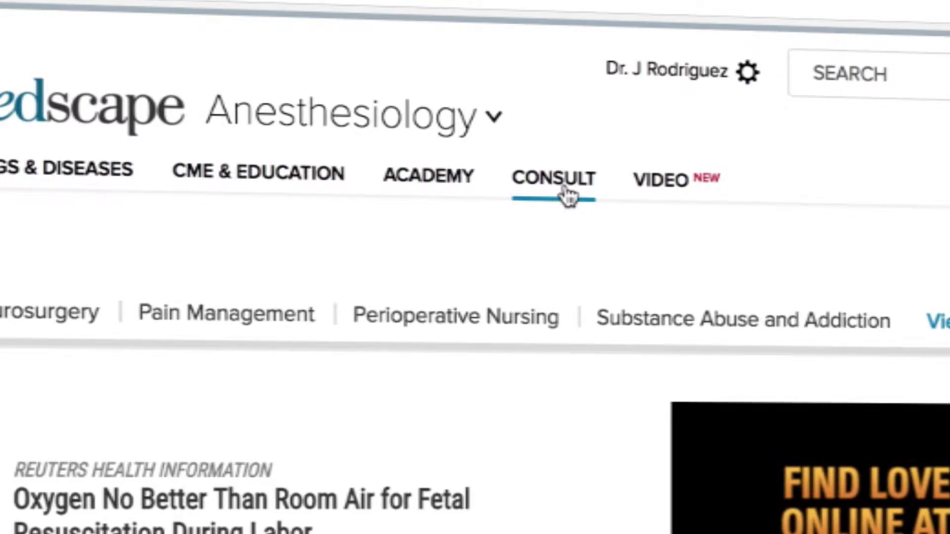
click(568, 194)
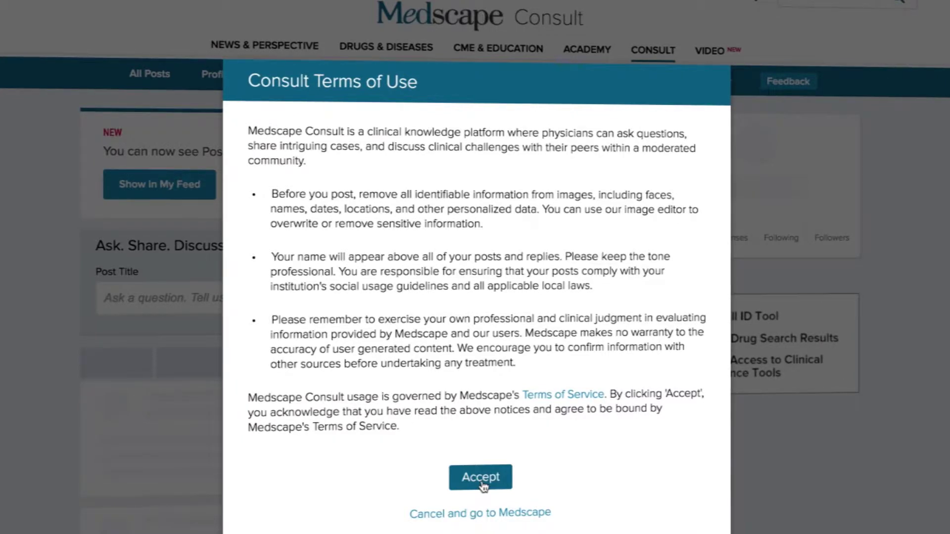
Accept the Consult Terms of Use to reach the posts feed.
click(483, 481)
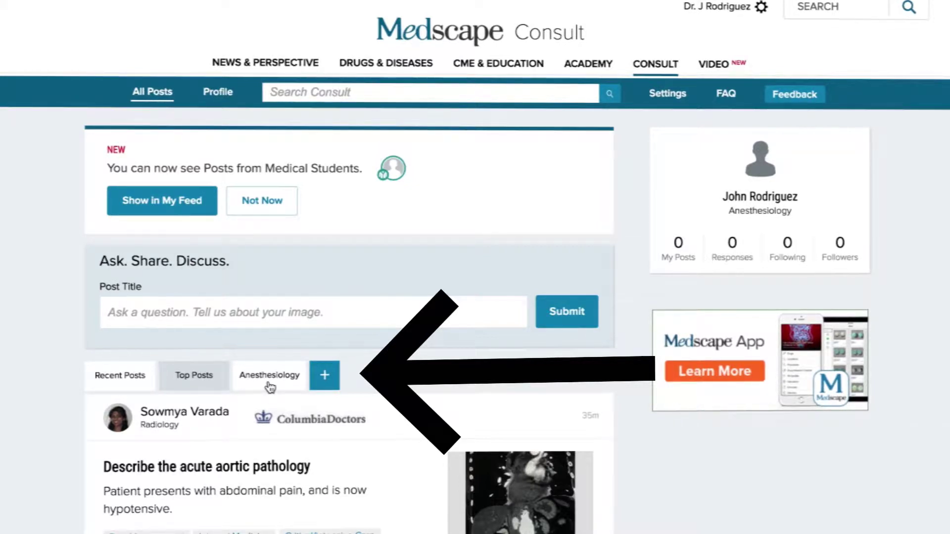
In Personalize Your Feed, turn Medical Student Posts on and International Posts off.
click(336, 380)
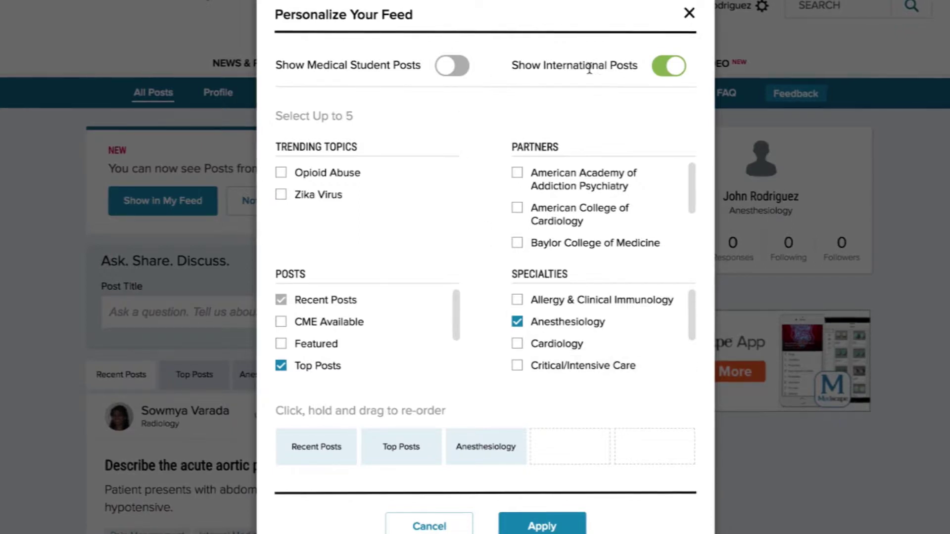
click(453, 70)
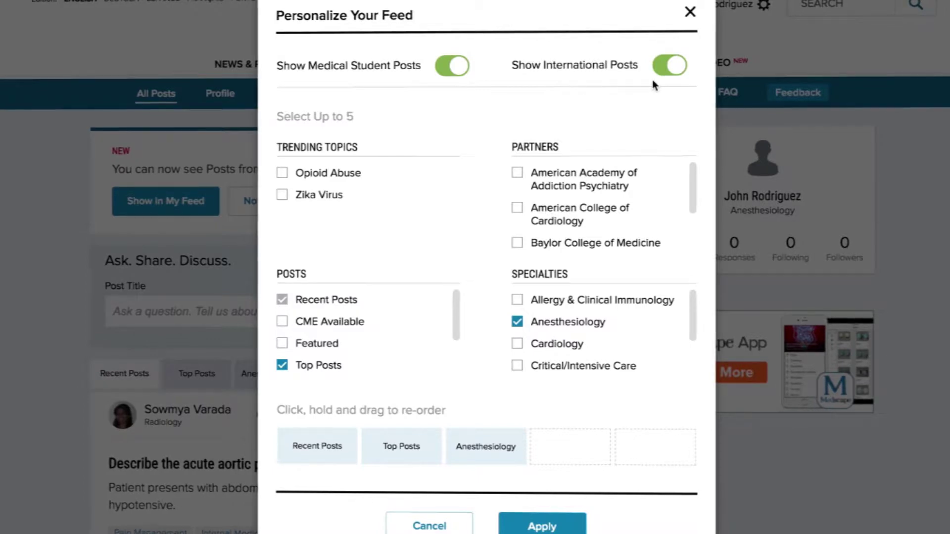
click(683, 71)
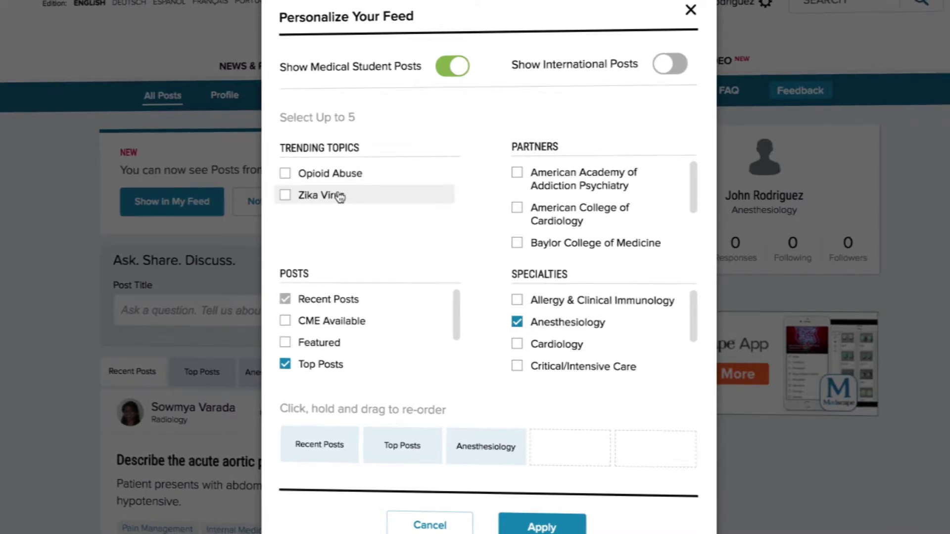
Add ColumbiaDoctors from Partners as a feed tab.
click(330, 176)
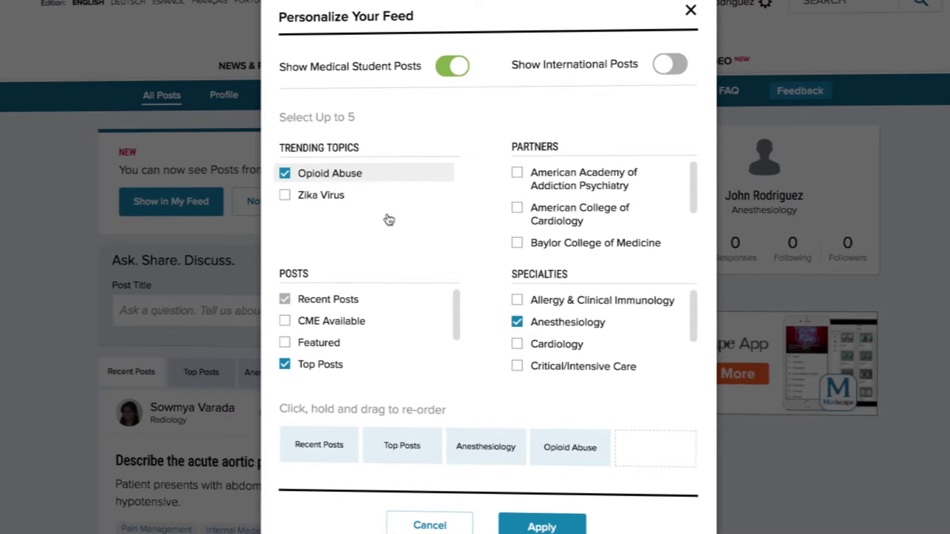
click(343, 174)
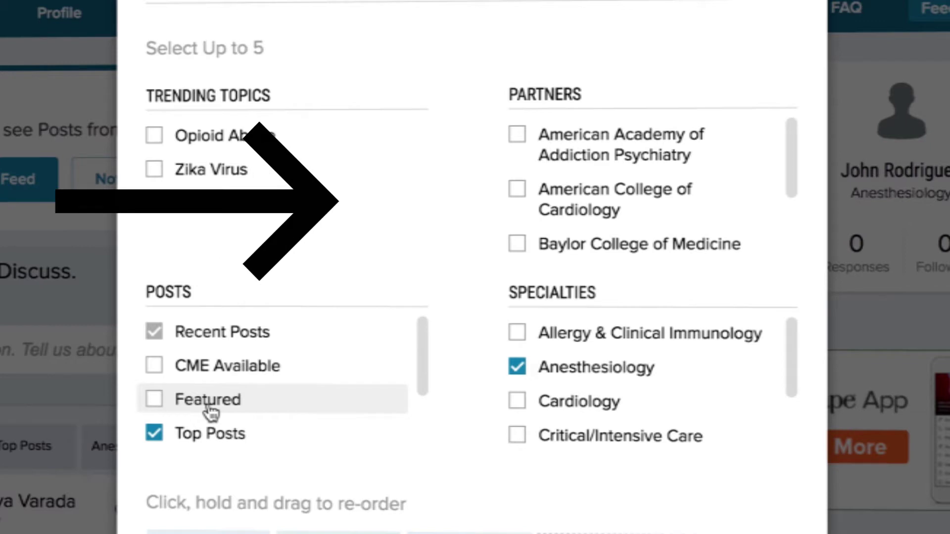
click(210, 410)
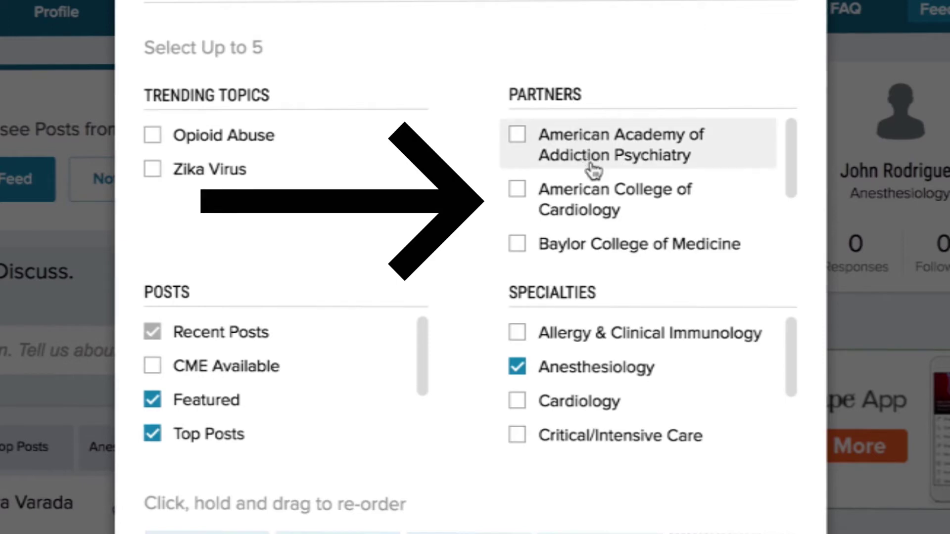
scroll(596, 180, down, 1)
scroll(599, 182, down, 3)
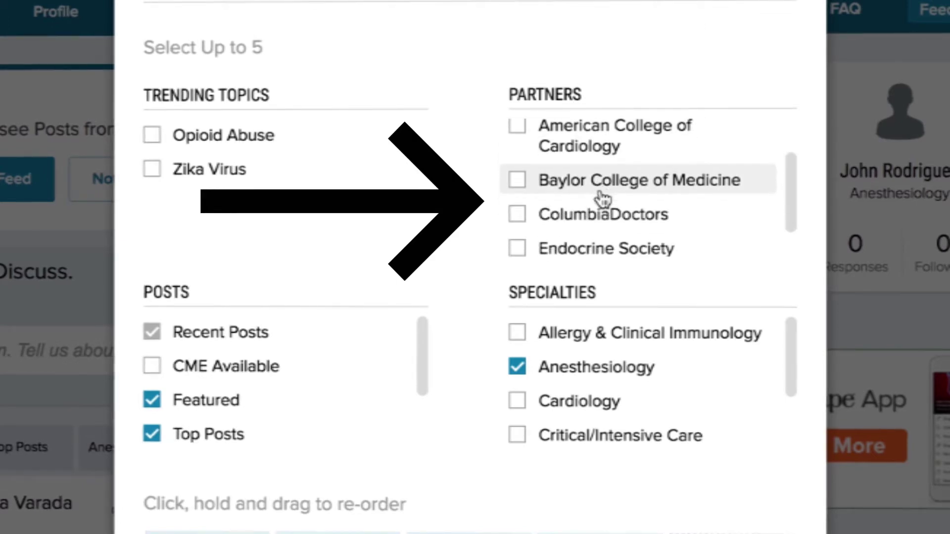
scroll(601, 194, down, 3)
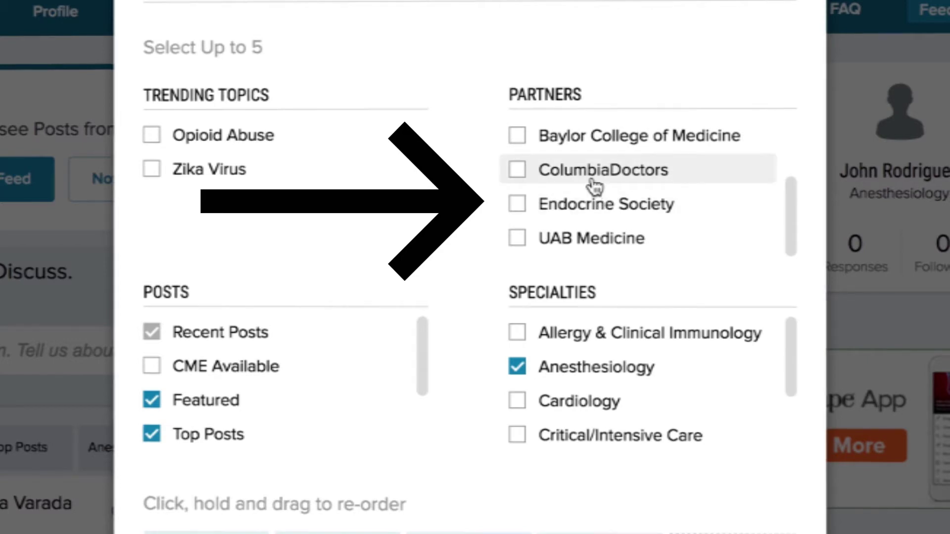
click(593, 187)
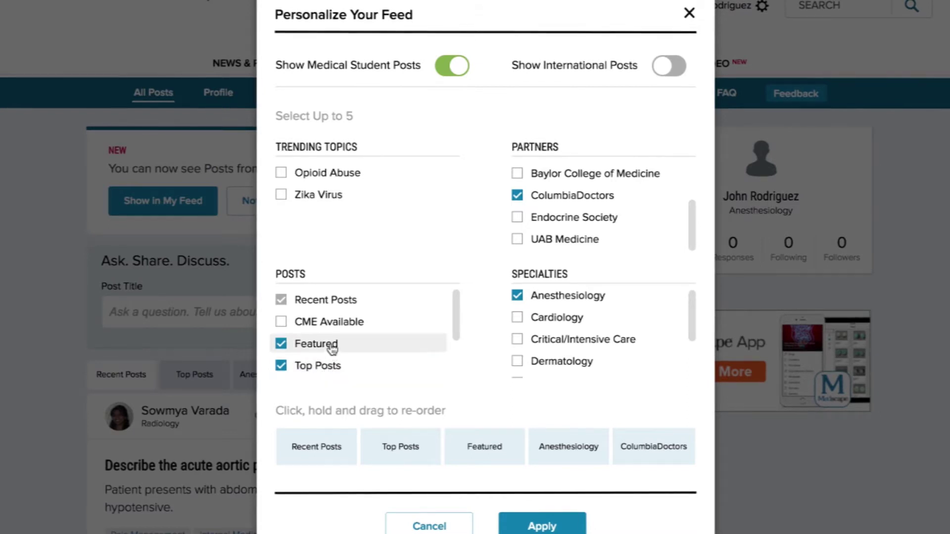
Drop Featured, add Allergy & Clinical Immunology and move it to the third slot.
click(356, 350)
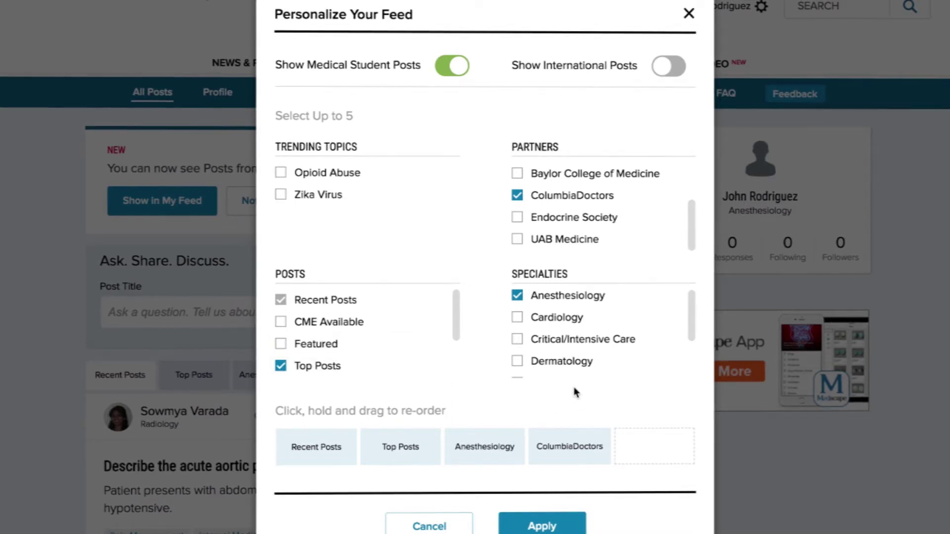
scroll(553, 357, down, 1)
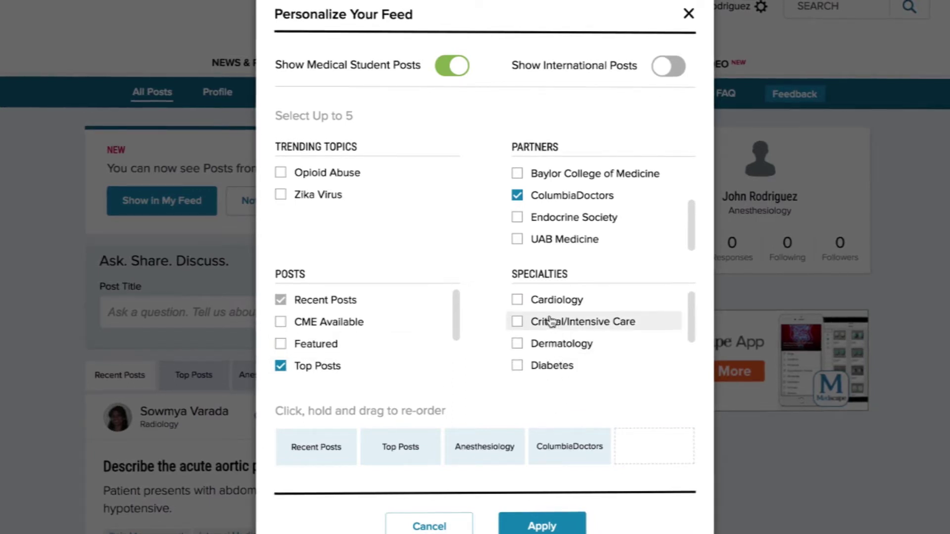
scroll(551, 321, up, 2)
click(552, 301)
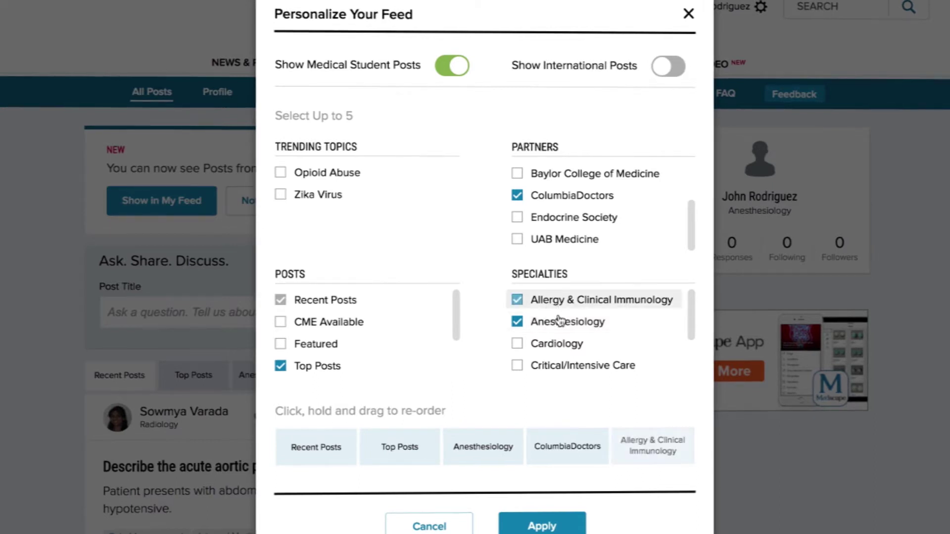
drag(599, 438, 487, 448)
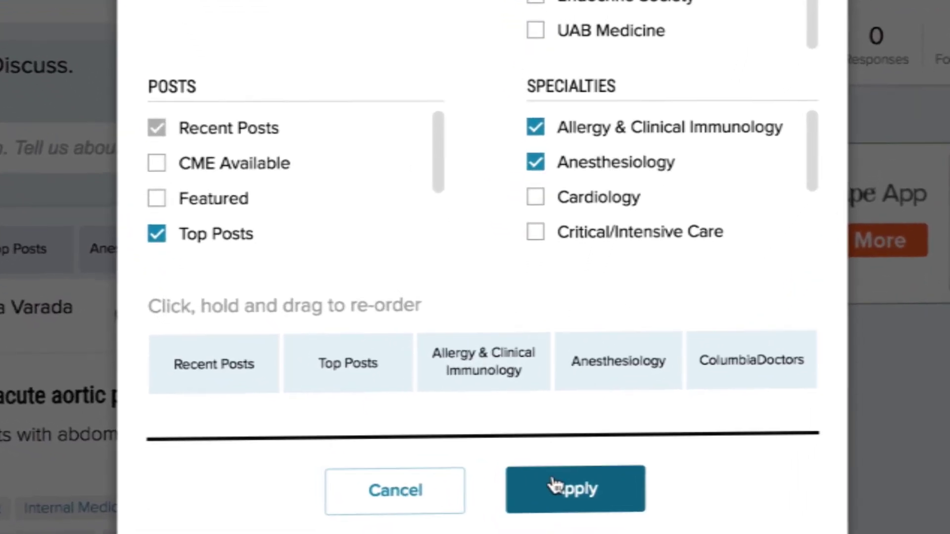
Apply the feeds and view the Allergy & Clinical Immunology, Anesthesiology and ColumbiaDoctors tabs.
click(552, 474)
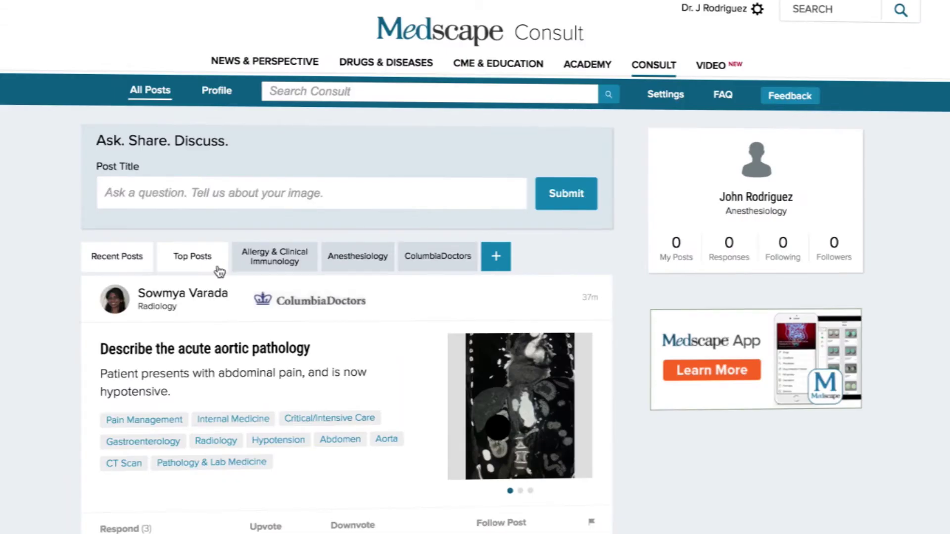
click(272, 267)
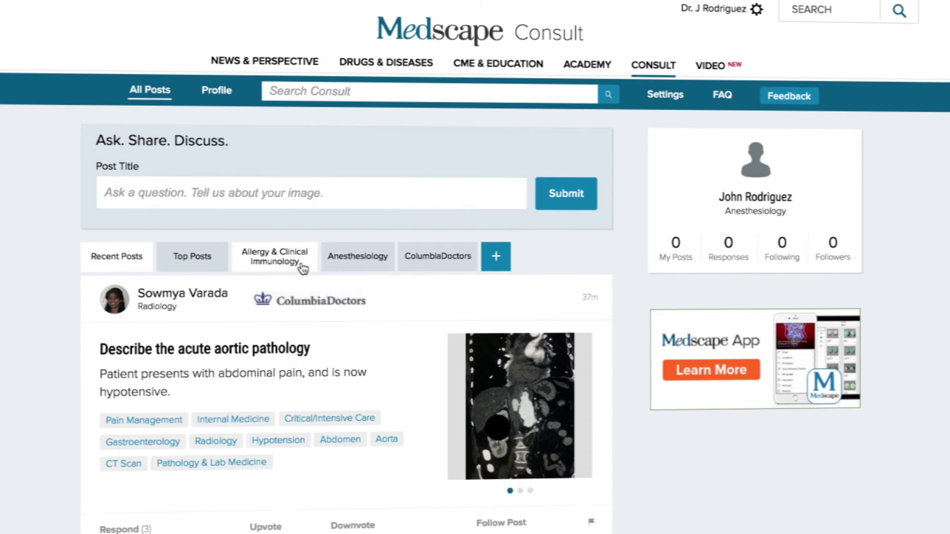
click(356, 266)
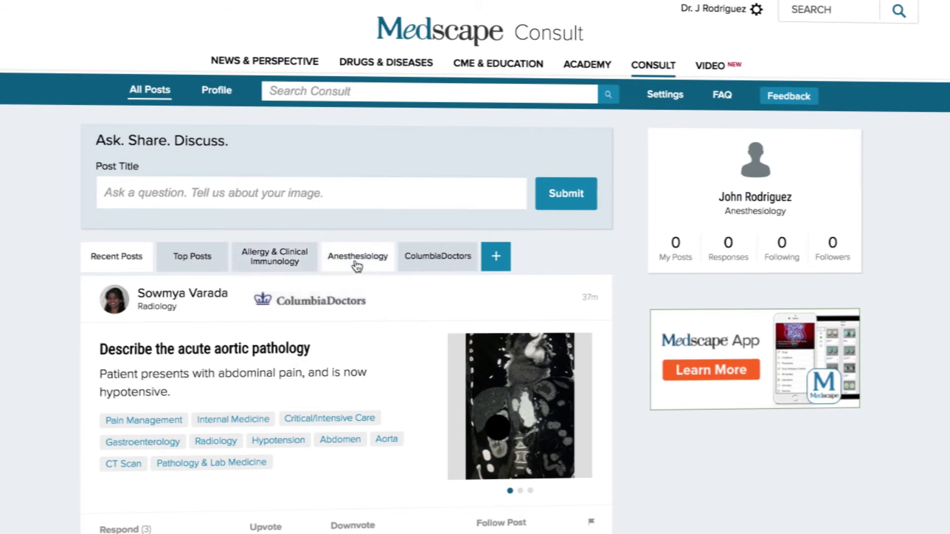
click(458, 271)
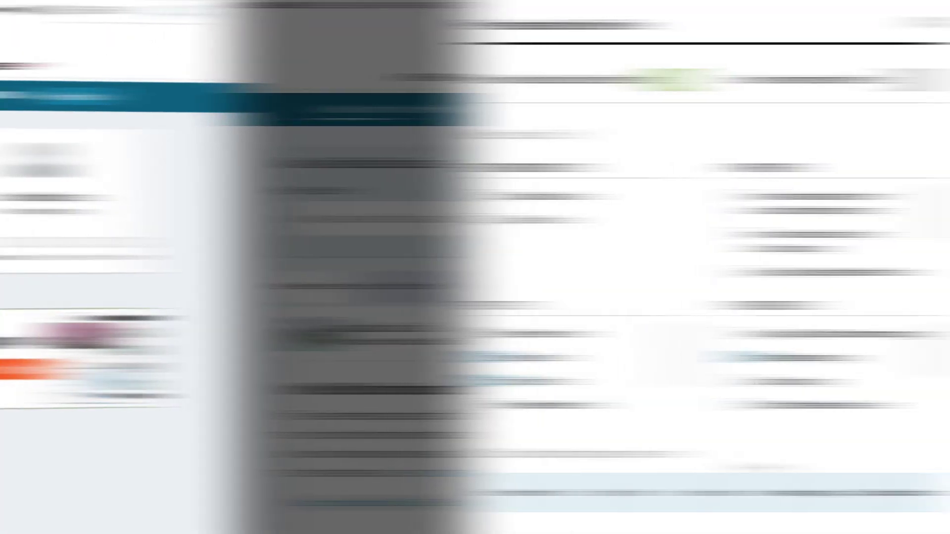
Replace ColumbiaDoctors with Opioid Abuse in the feed tabs.
scroll(515, 283, down, 1)
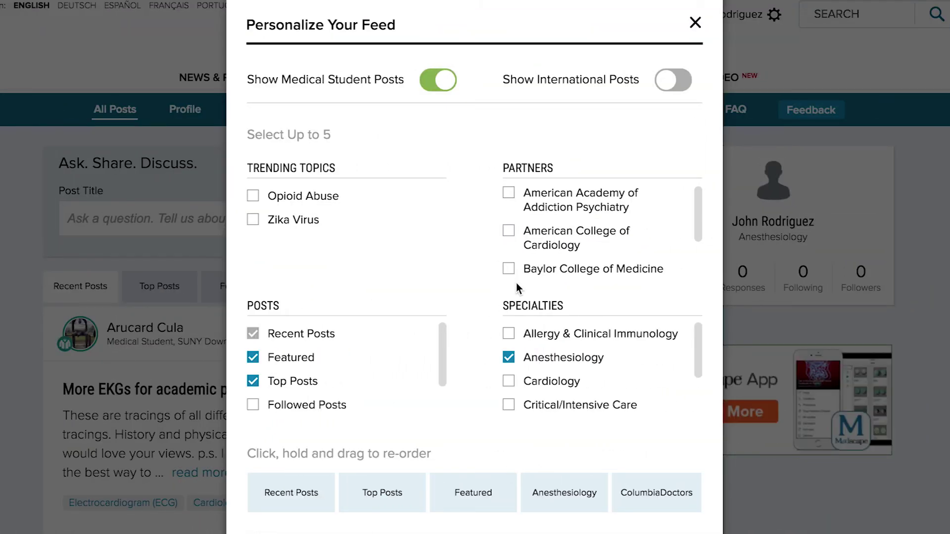
scroll(554, 321, down, 1)
scroll(556, 265, down, 3)
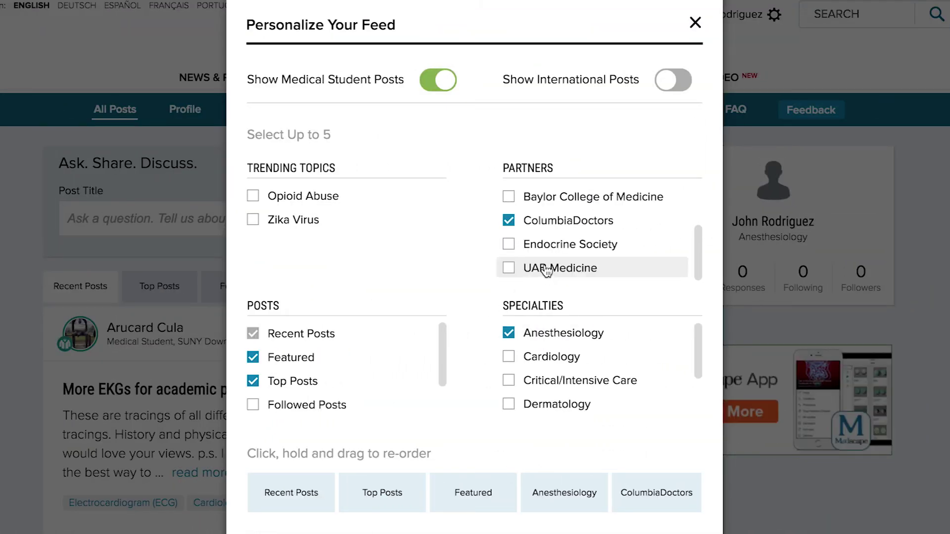
click(533, 223)
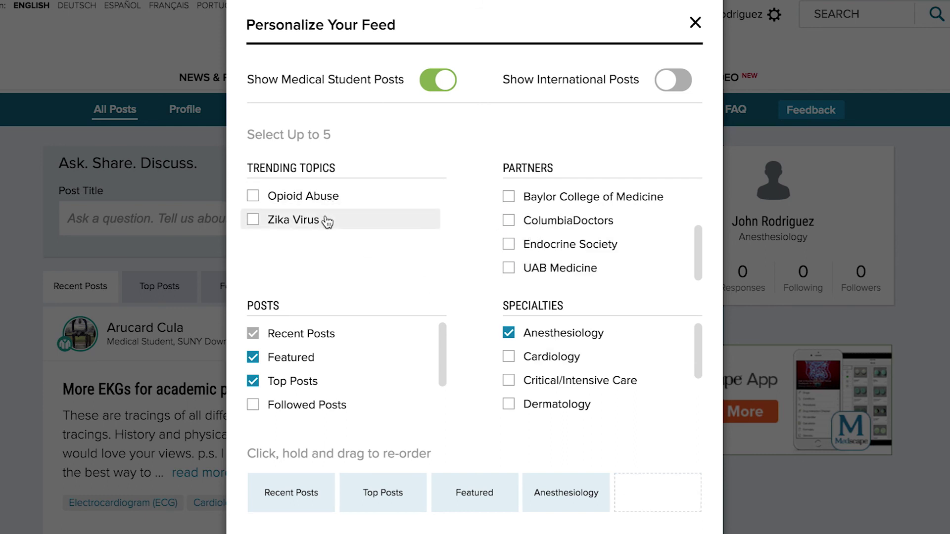
click(324, 201)
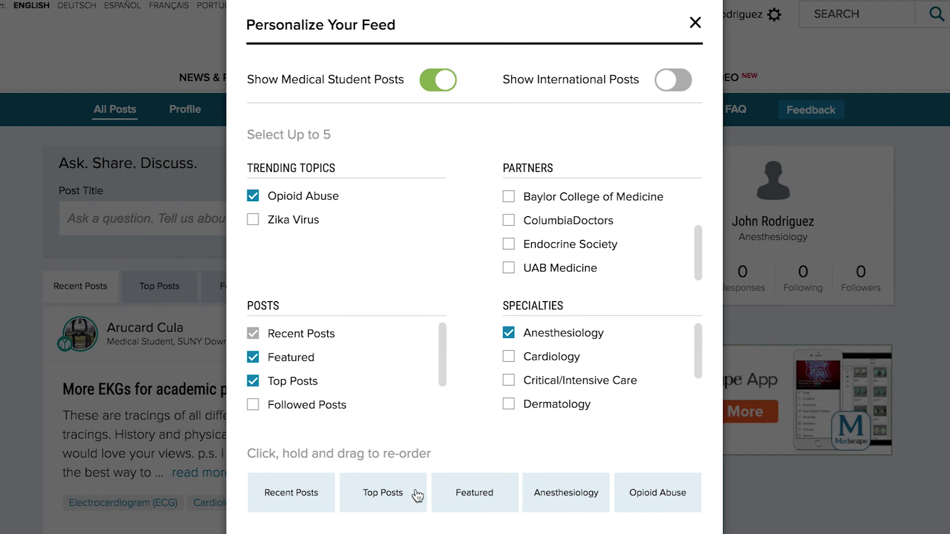
Reorder the feed tiles so Top Posts is first and Featured second.
drag(347, 496, 297, 499)
drag(494, 496, 391, 496)
mouse_move(554, 497)
mouse_down()
mouse_move(563, 494)
mouse_move(490, 494)
mouse_move(582, 492)
mouse_move(569, 492)
mouse_up()
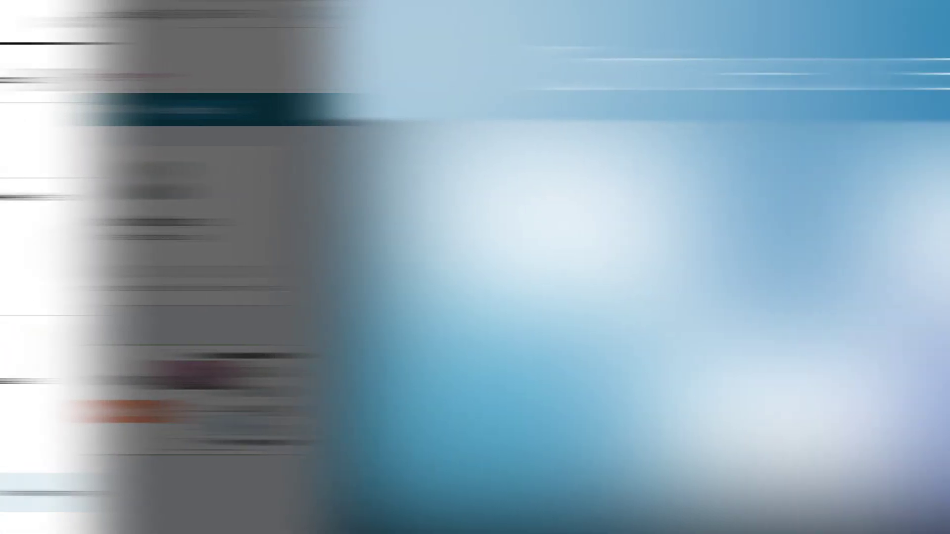